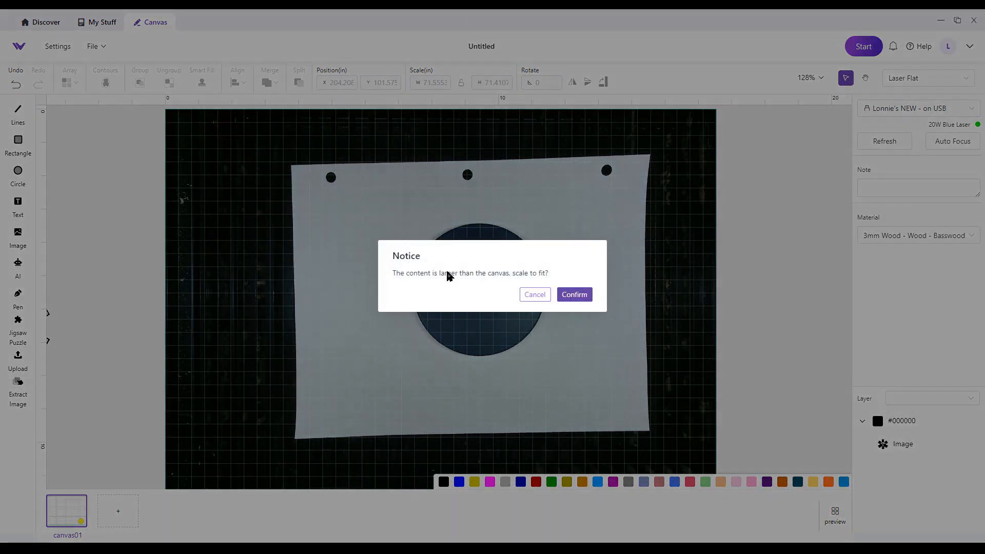
# Step: Scale the imported star image to fit the canvas and remove its outer white background with the magic wand at tolerance 87
pyautogui.click(574, 296)
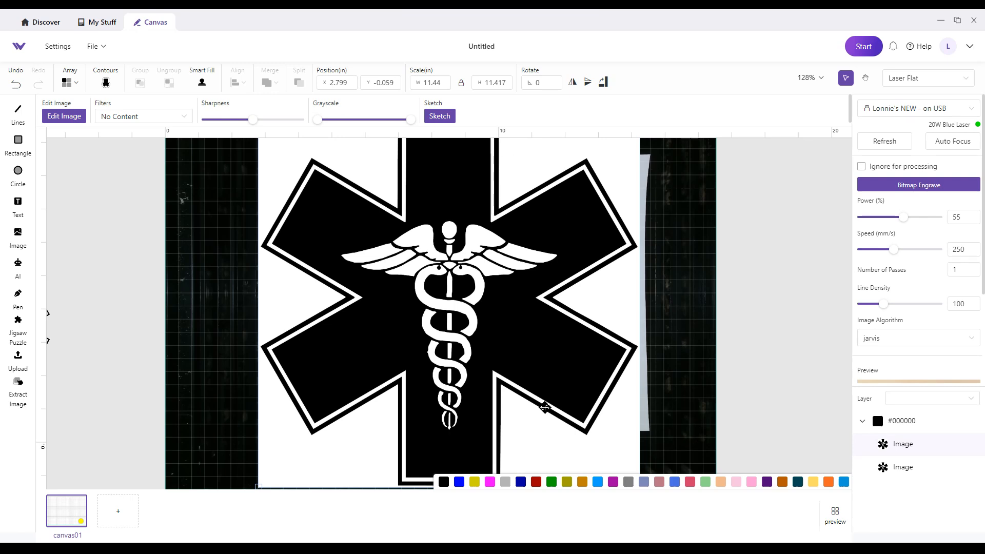
pyautogui.click(85, 118)
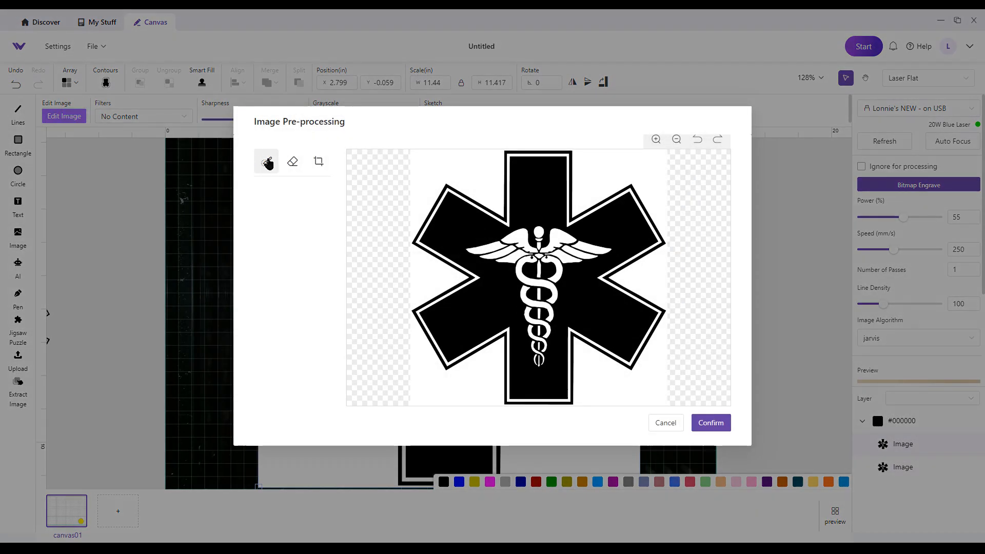
pyautogui.click(267, 163)
pyautogui.click(281, 209)
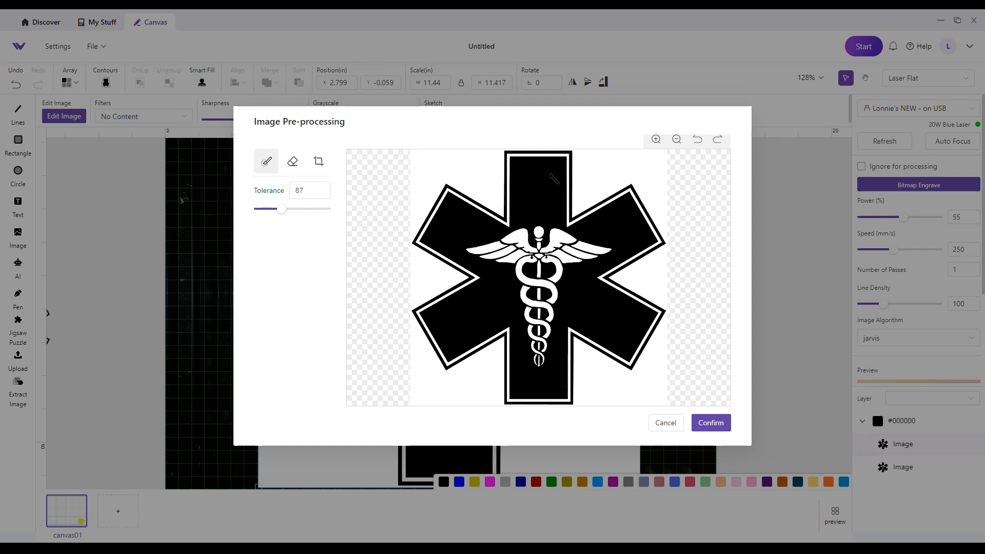
pyautogui.click(596, 176)
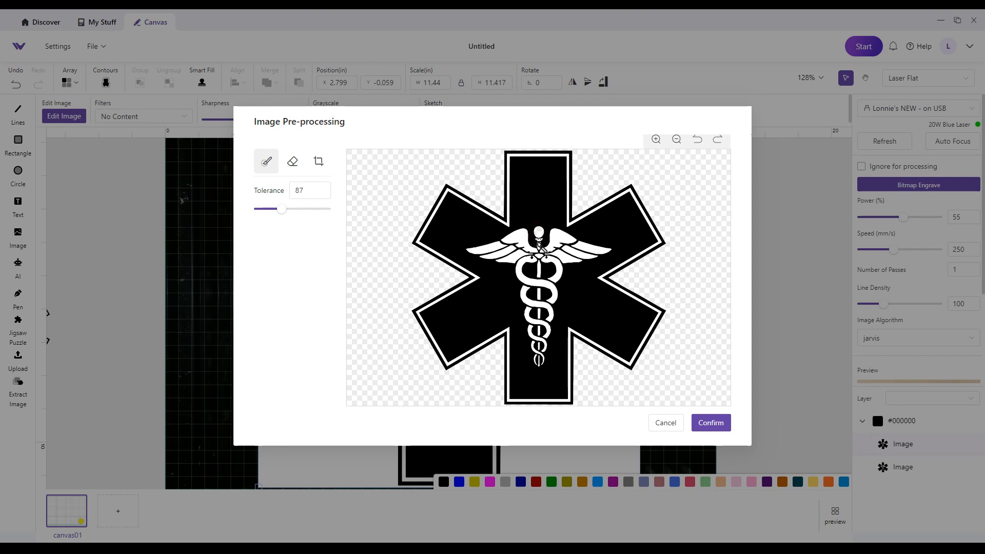
# Step: Make the white upper staff section and the upper left wing of the caduceus transparent, undoing the accidental removal of the black area
pyautogui.click(266, 161)
pyautogui.scroll(3, 541, 253)
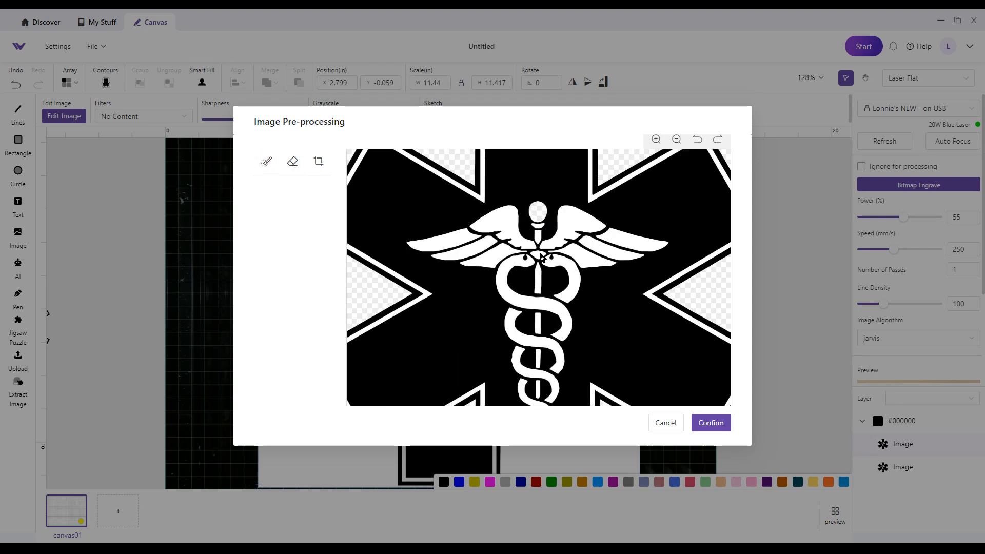
pyautogui.scroll(1, 541, 253)
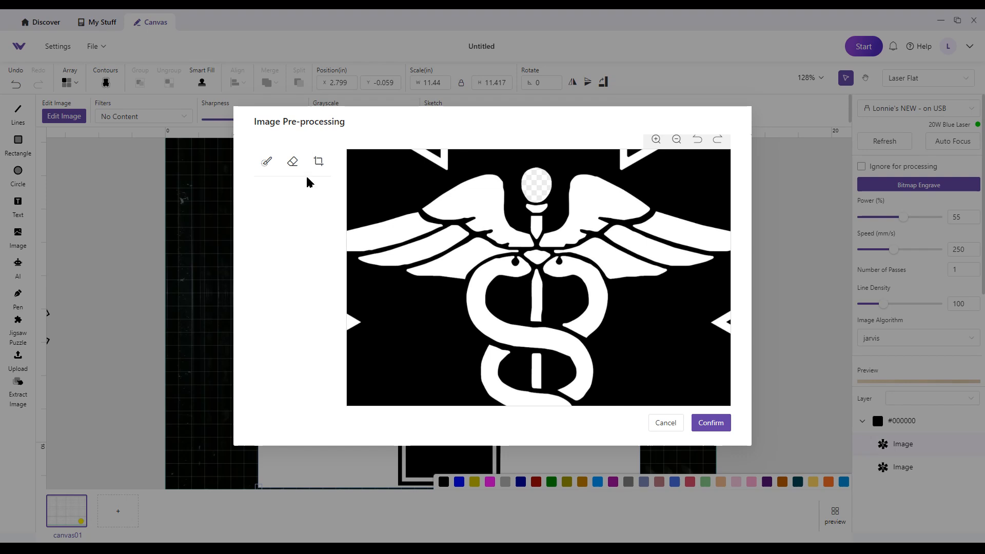
pyautogui.click(266, 162)
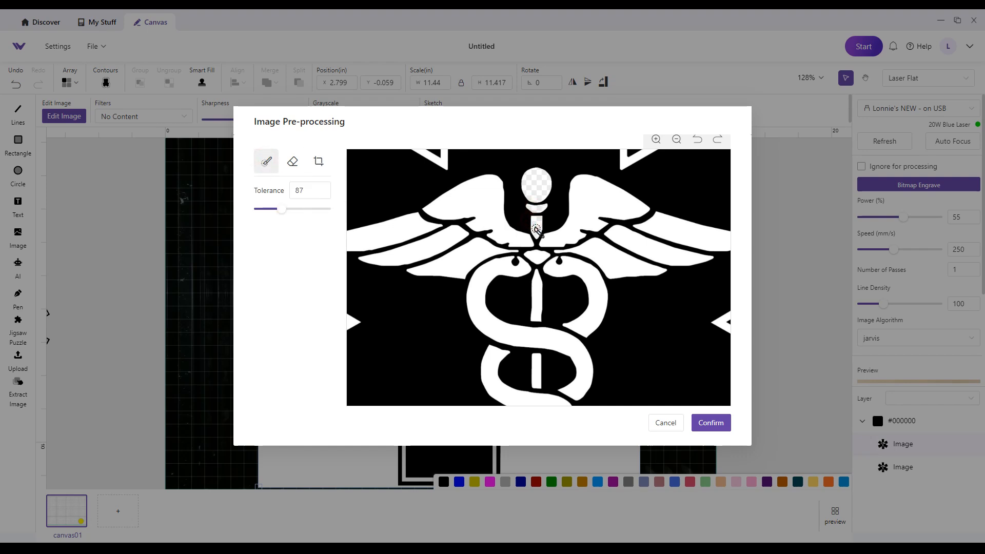
pyautogui.click(495, 228)
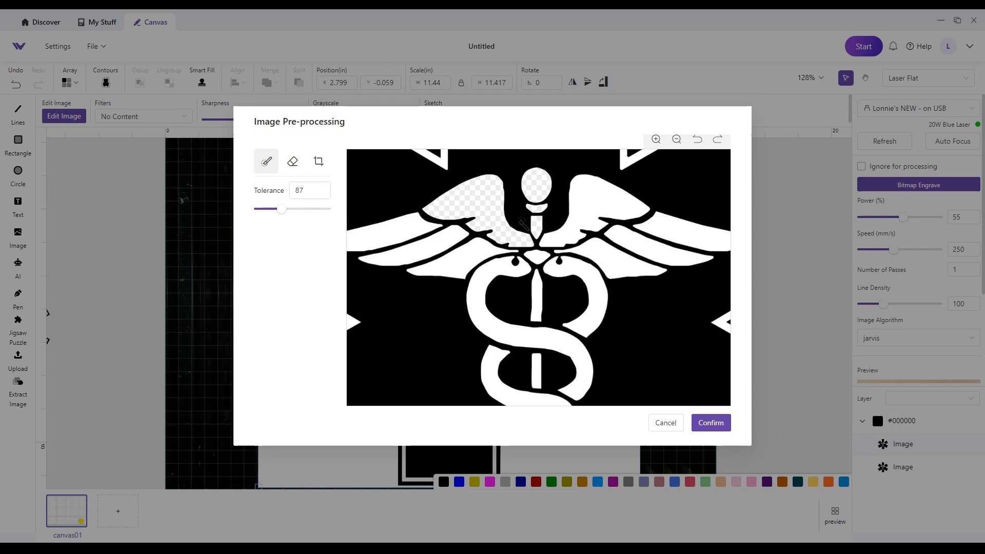
pyautogui.click(521, 222)
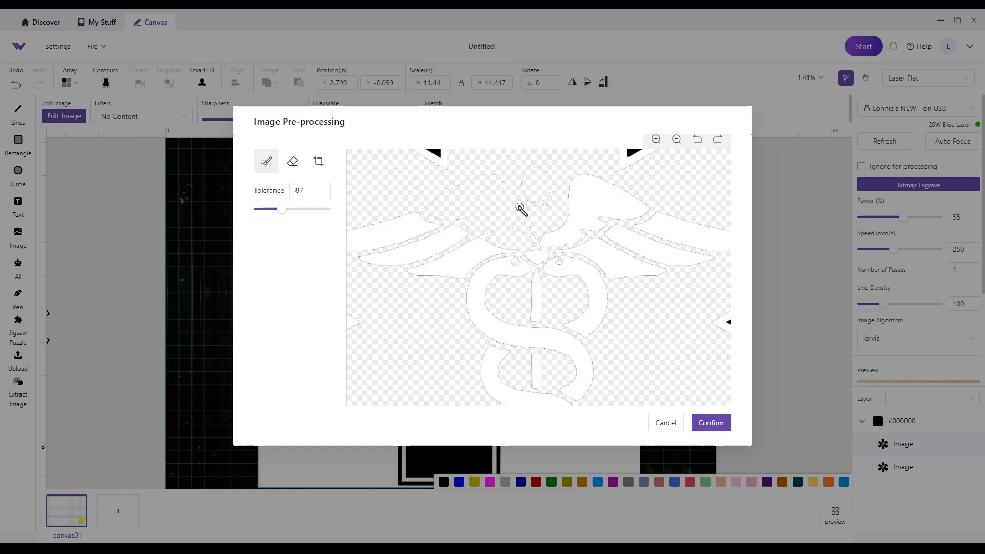
pyautogui.click(697, 142)
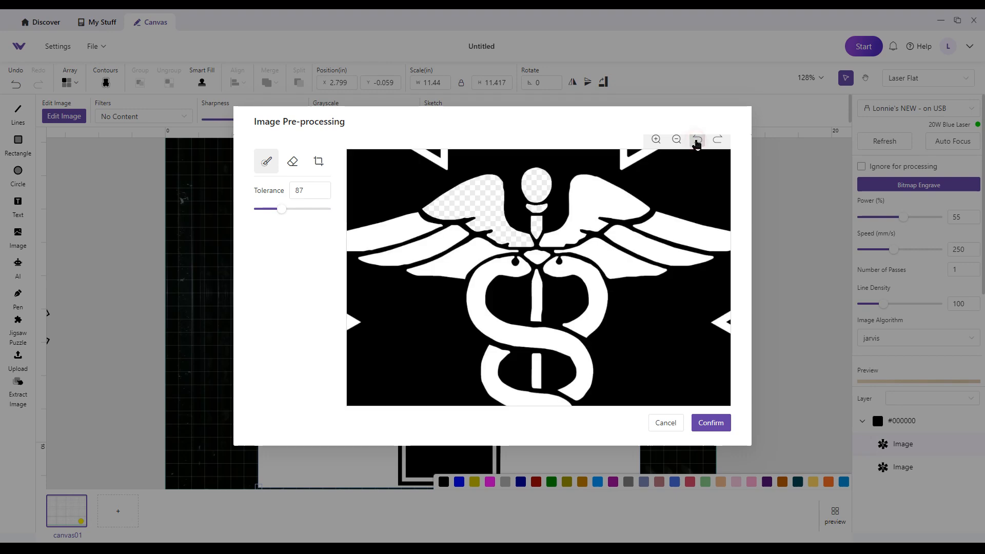
# Step: Make the white feathers of the caduceus's right wing transparent with the magic wand
pyautogui.click(594, 200)
pyautogui.click(675, 230)
pyautogui.click(644, 250)
pyautogui.click(616, 262)
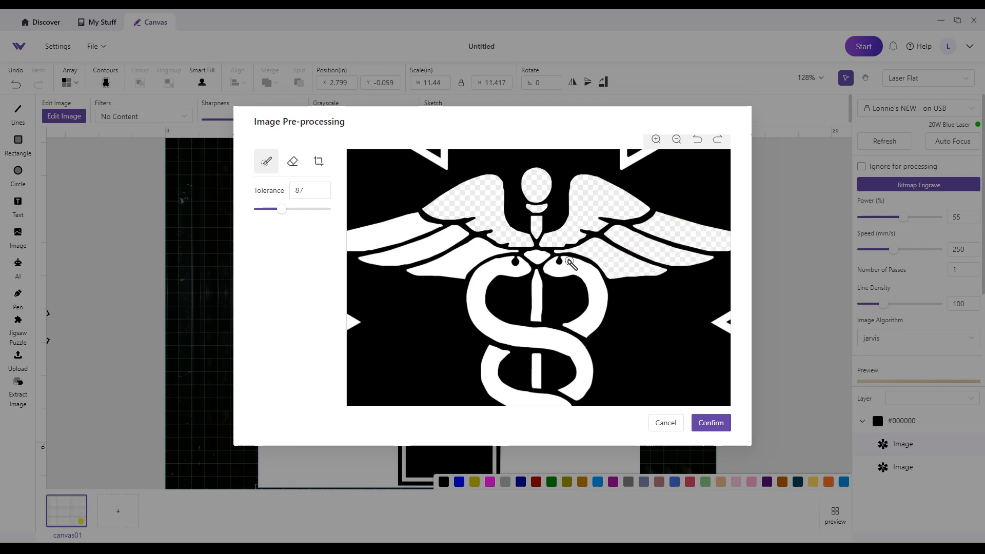
pyautogui.click(266, 161)
pyautogui.scroll(-1, 542, 271)
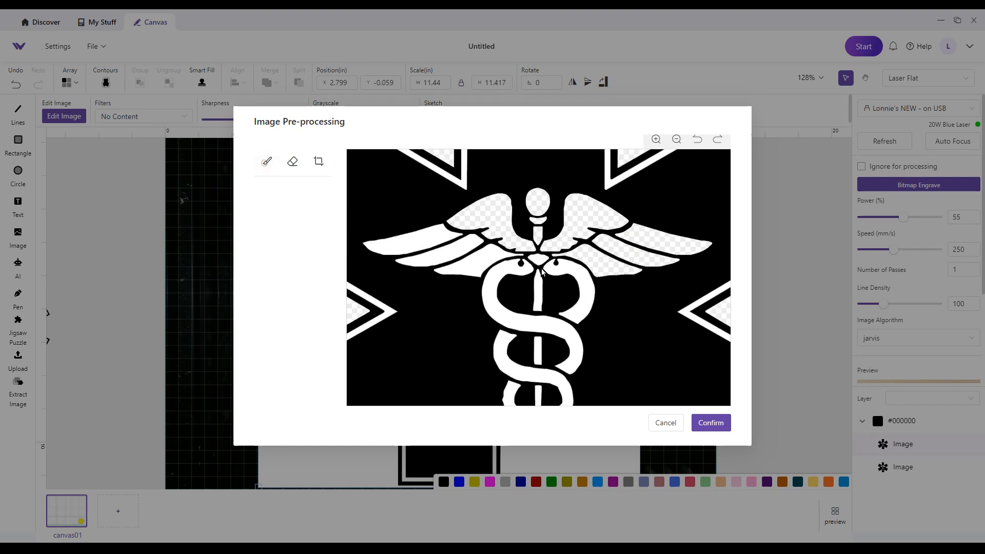
pyautogui.scroll(-4, 542, 272)
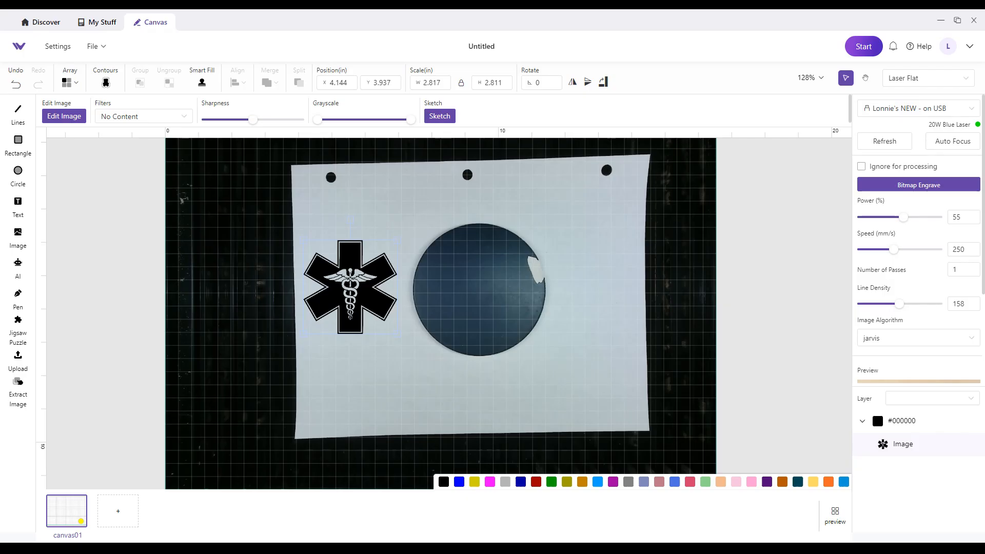
# Step: Move the star image onto the round slate coaster, at about X 8.04 and Y 4.014 in
pyautogui.moveTo(350, 290); pyautogui.dragTo(479, 295)
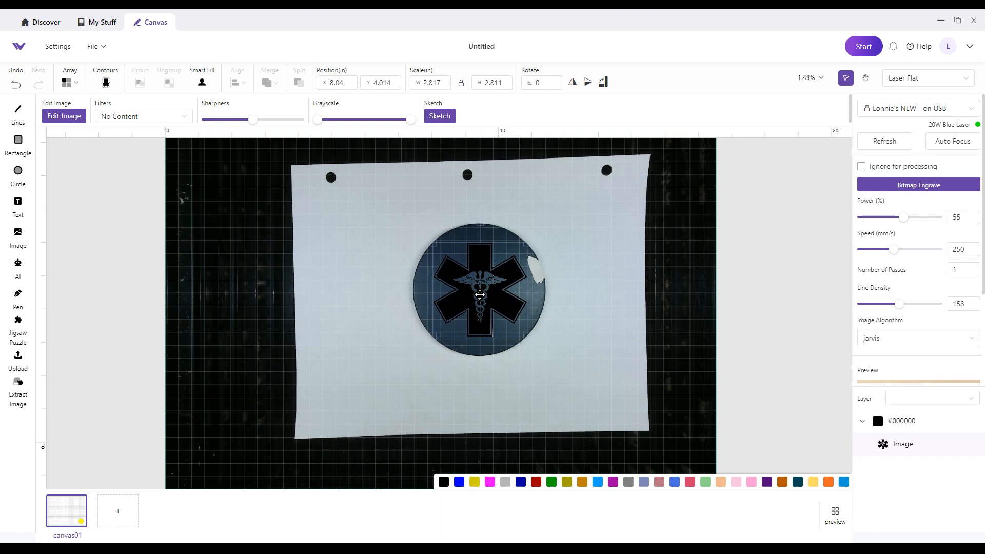
pyautogui.moveTo(479, 294); pyautogui.dragTo(479, 294)
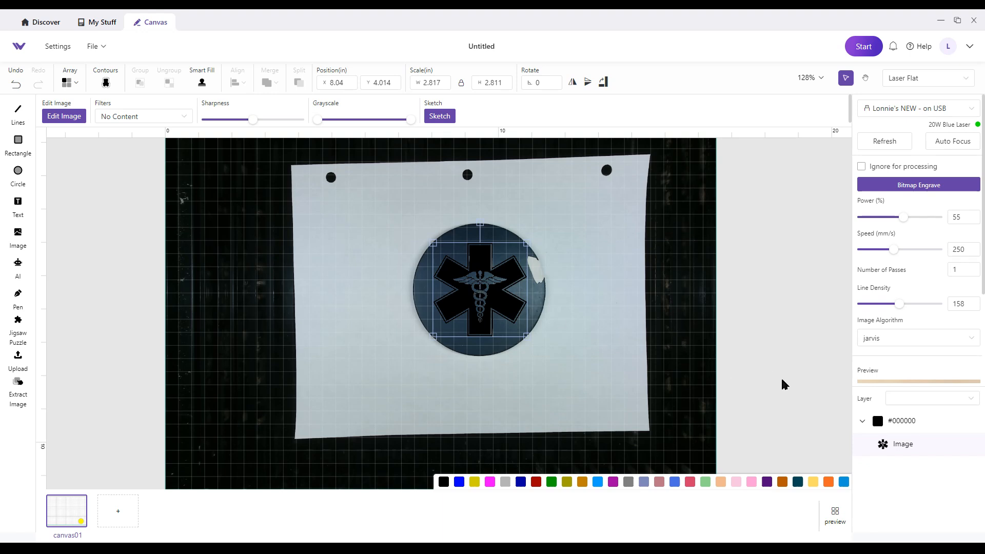
# Step: Set the processing material to Slate - Slate Stone
pyautogui.click(660, 352)
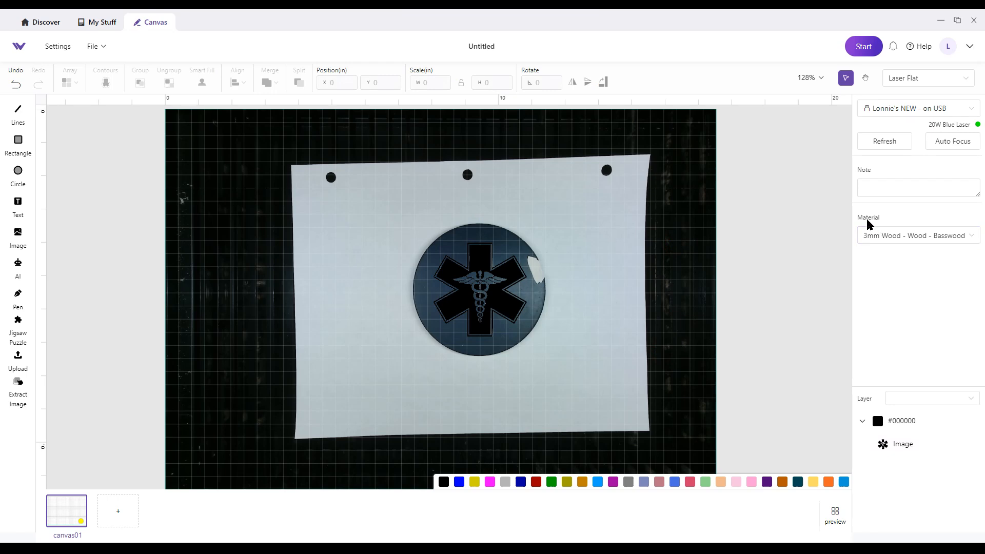
pyautogui.click(901, 238)
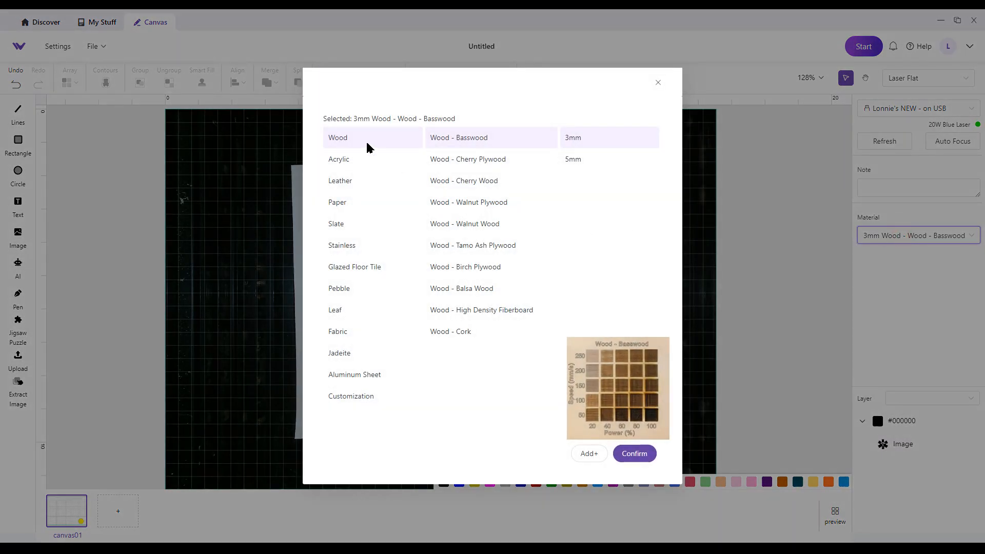
pyautogui.click(335, 224)
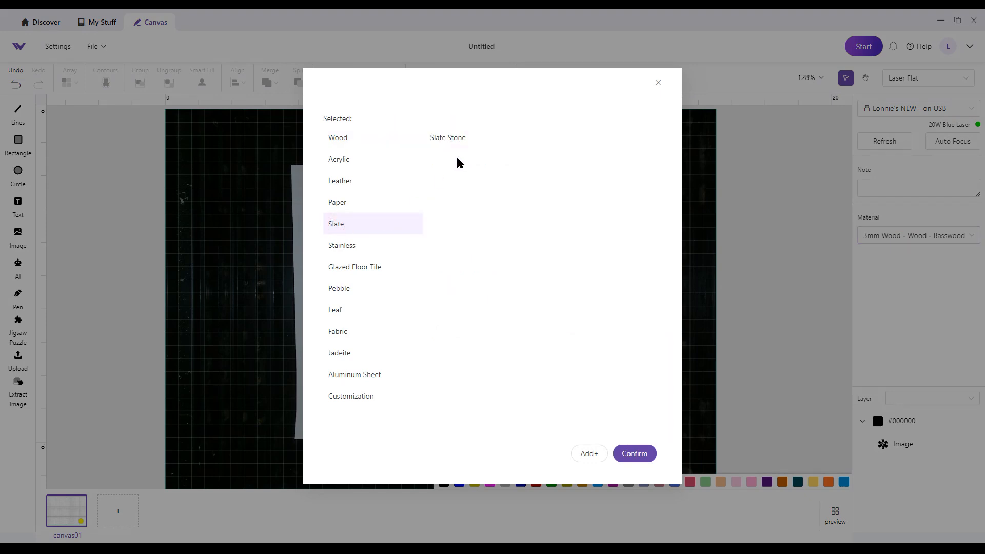
pyautogui.click(450, 139)
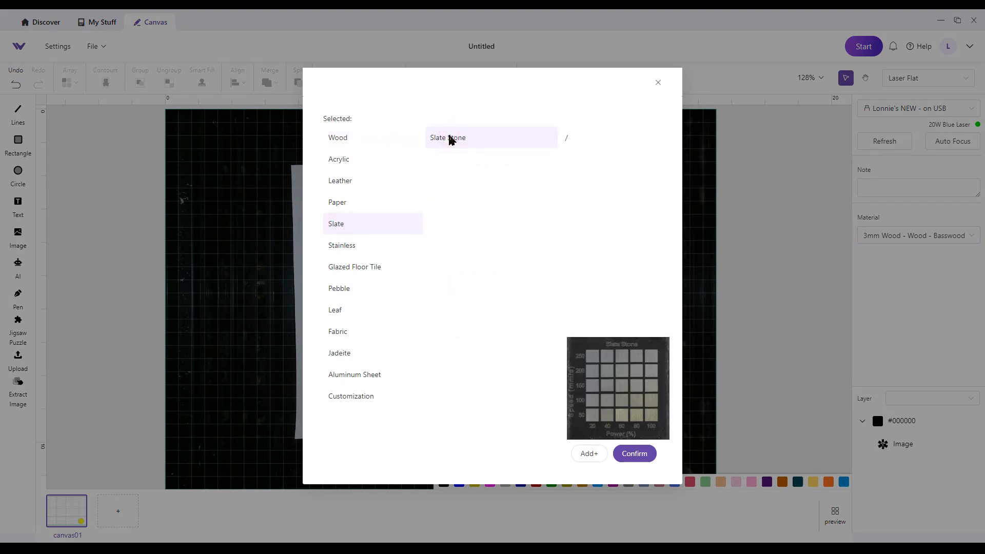
pyautogui.click(635, 454)
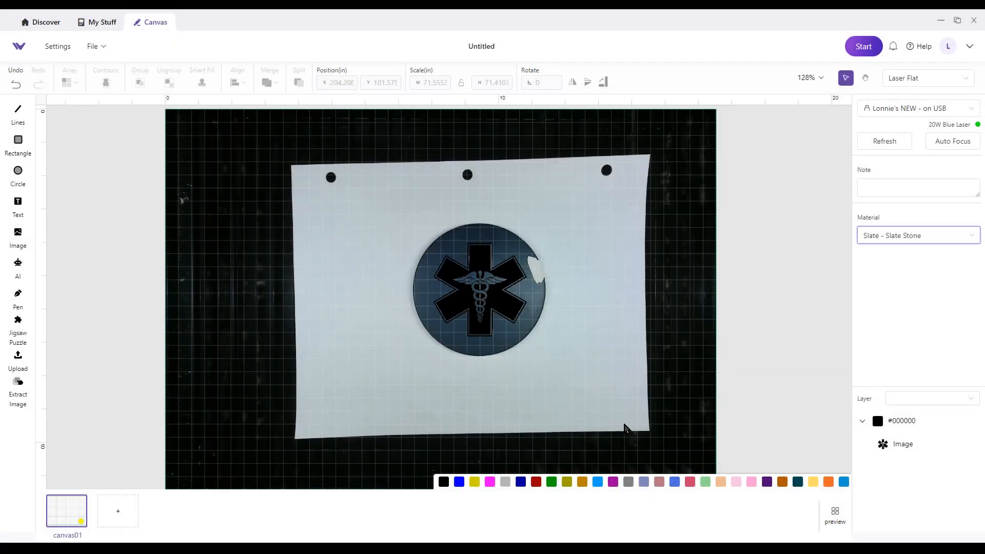
# Step: Set the star image's engraving to 80% power and 100 mm/s speed using the Slate Stone test chart
pyautogui.click(478, 299)
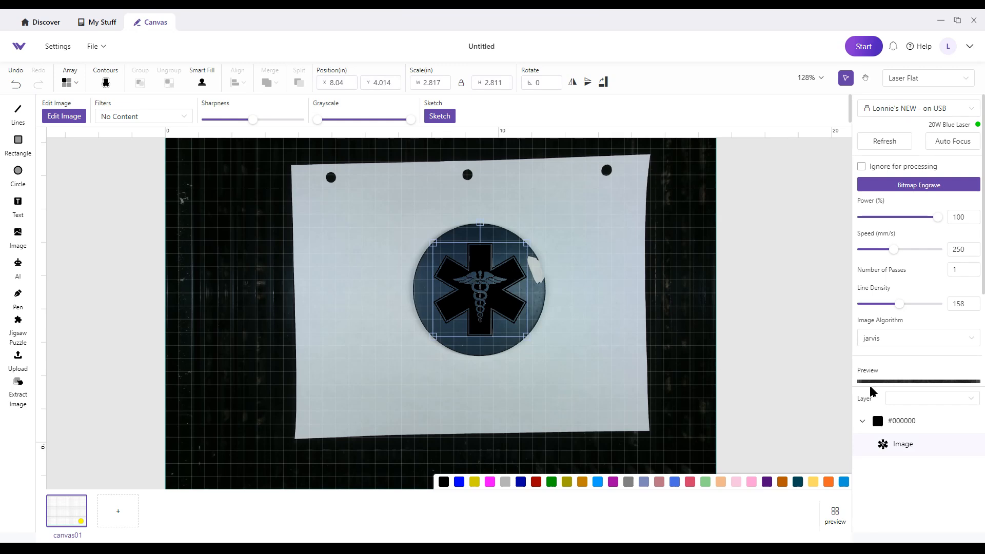
pyautogui.click(894, 382)
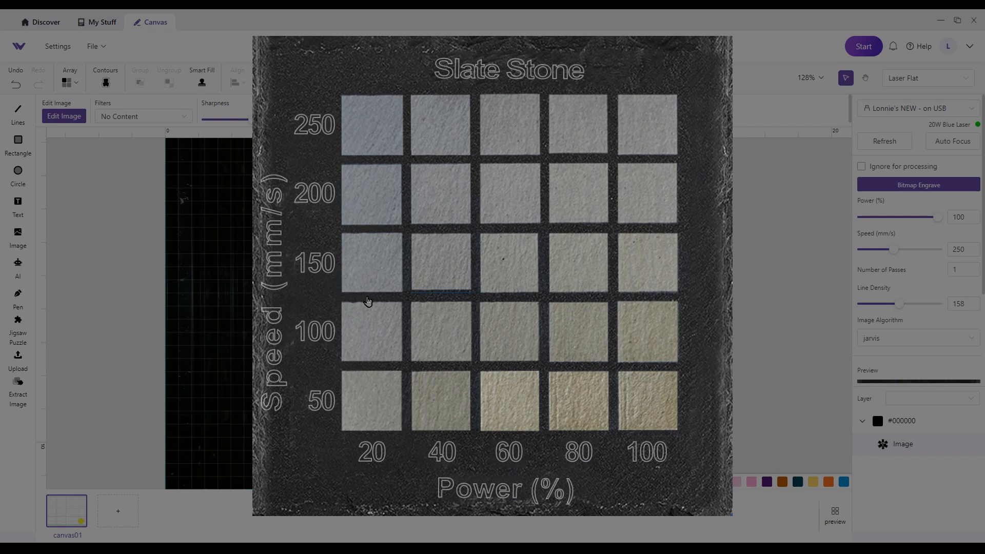
pyautogui.click(590, 330)
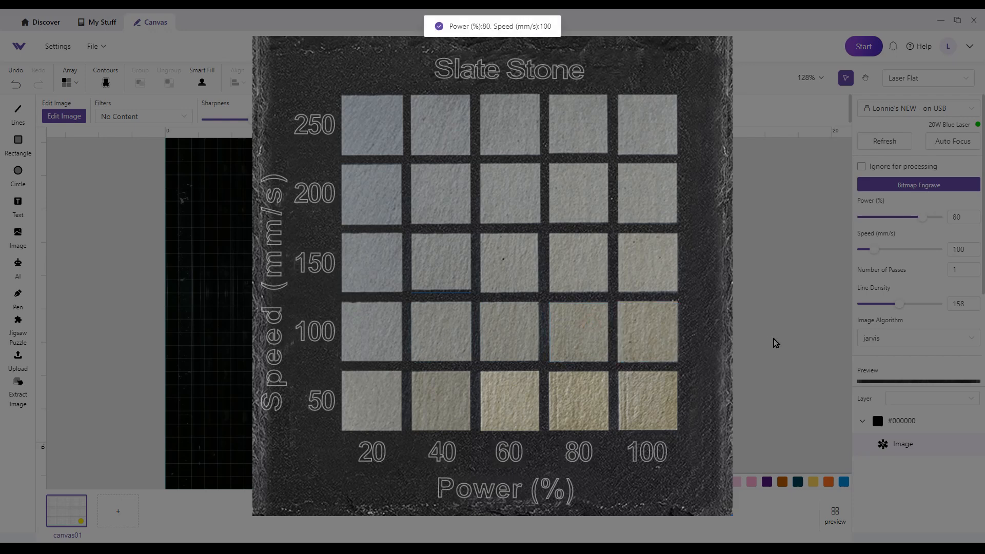
pyautogui.click(773, 341)
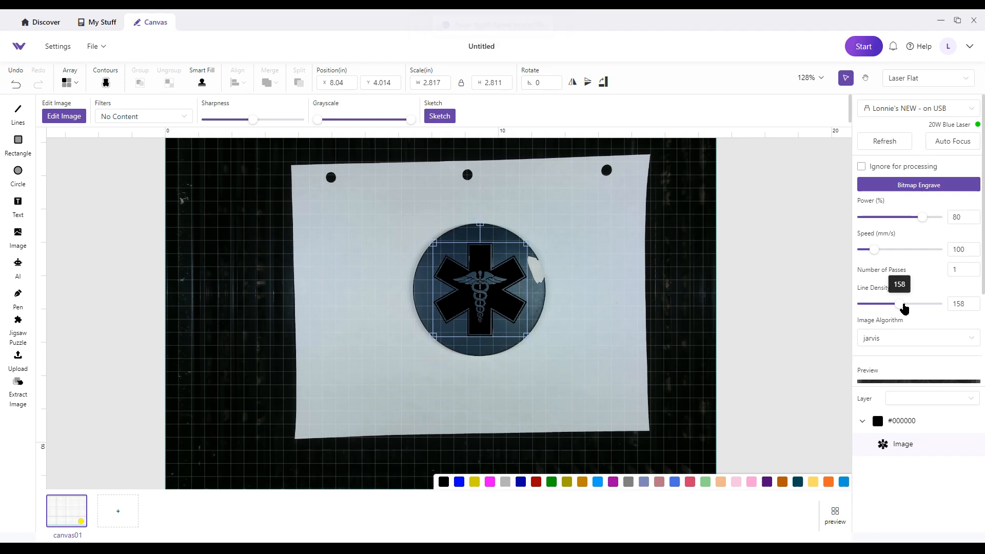
pyautogui.click(974, 306)
# Step: Auto-focus the laser and reposition the star image over the coaster at about X 7.624 and Y 3.891 in
pyautogui.moveTo(485, 295)
pyautogui.mouseDown()
pyautogui.moveTo(429, 339)
pyautogui.moveTo(472, 291)
pyautogui.moveTo(485, 294)
pyautogui.mouseUp()
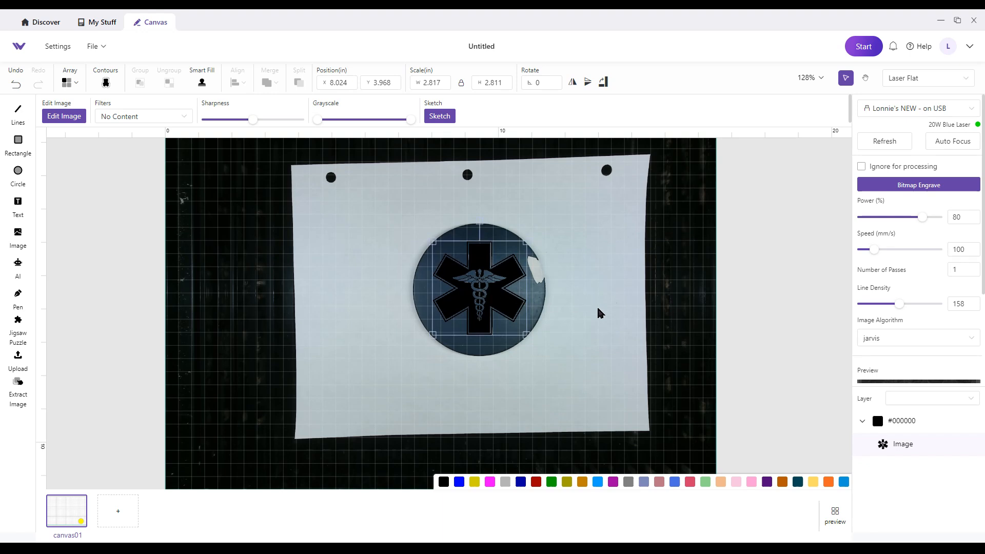
pyautogui.click(954, 143)
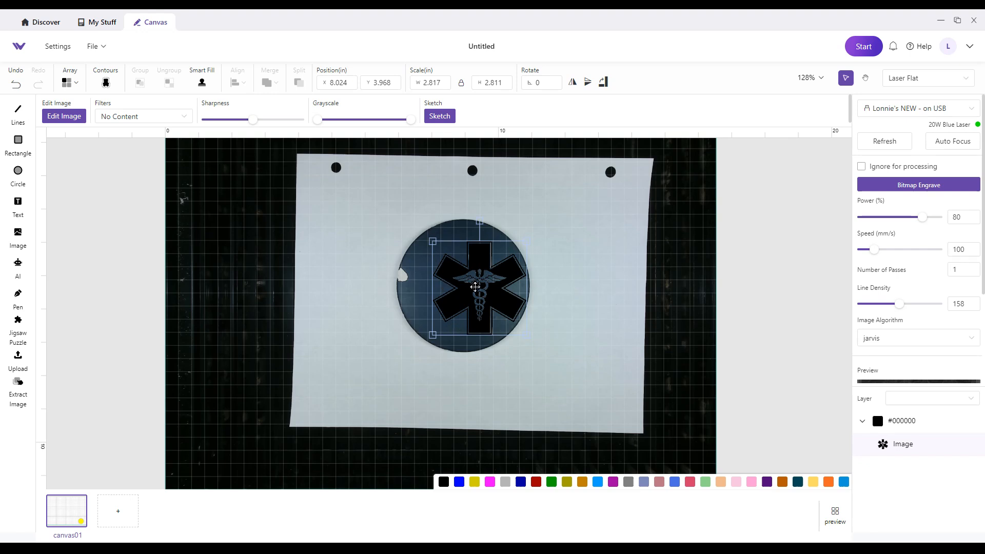
pyautogui.moveTo(476, 286); pyautogui.dragTo(464, 284)
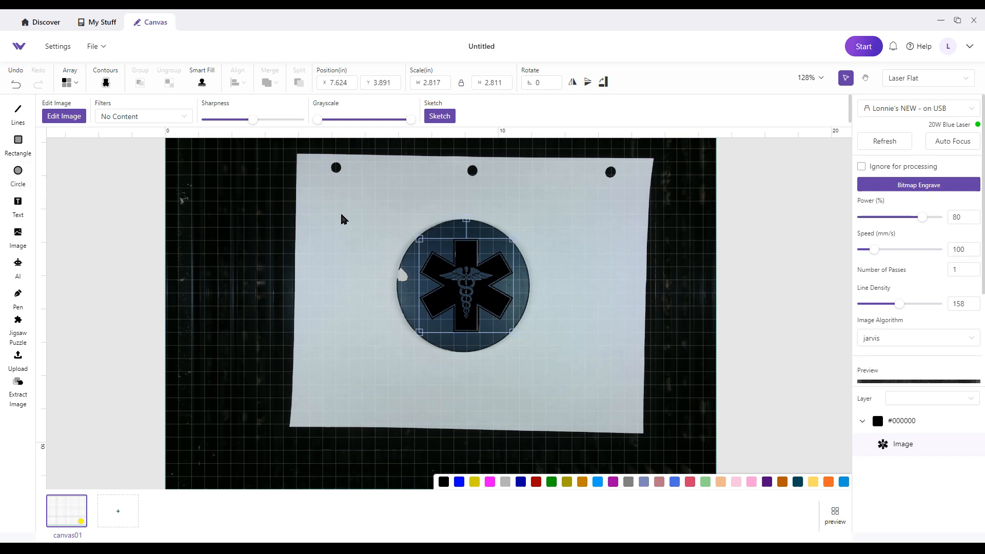
# Step: Draw an ellipse around the coaster and fit it to the coaster's edge, about 4.014 by 4.037 in
pyautogui.click(95, 201)
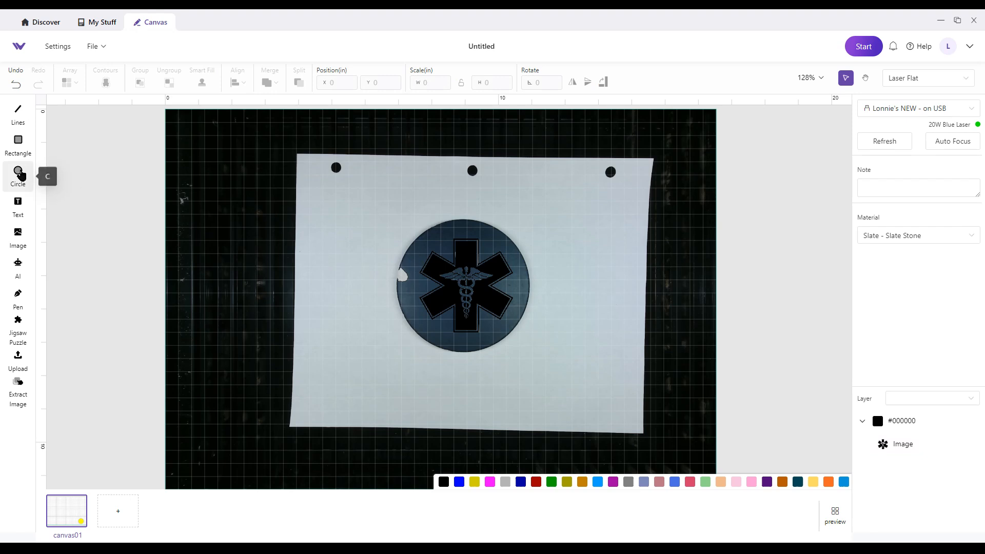
pyautogui.moveTo(374, 210); pyautogui.dragTo(538, 361)
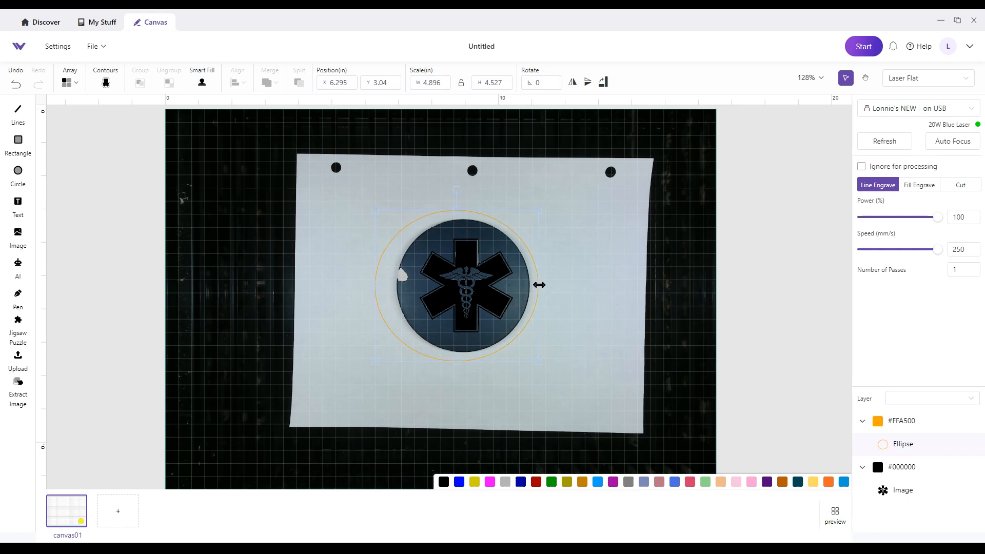
pyautogui.moveTo(539, 284); pyautogui.dragTo(531, 285)
pyautogui.moveTo(374, 271); pyautogui.dragTo(398, 272)
pyautogui.scroll(3, 527, 269)
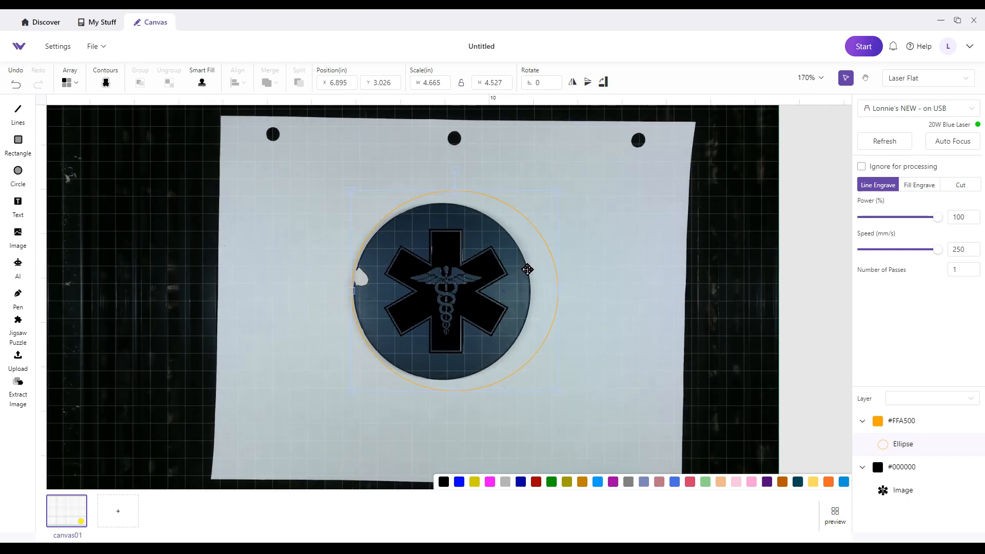
pyautogui.click(579, 278)
pyautogui.moveTo(557, 282); pyautogui.dragTo(530, 281)
pyautogui.moveTo(325, 189); pyautogui.dragTo(353, 202)
pyautogui.moveTo(530, 389); pyautogui.dragTo(531, 381)
# Step: Hide the camera background to check the ellipse and star on their own, and show it again
pyautogui.rightClick(562, 238)
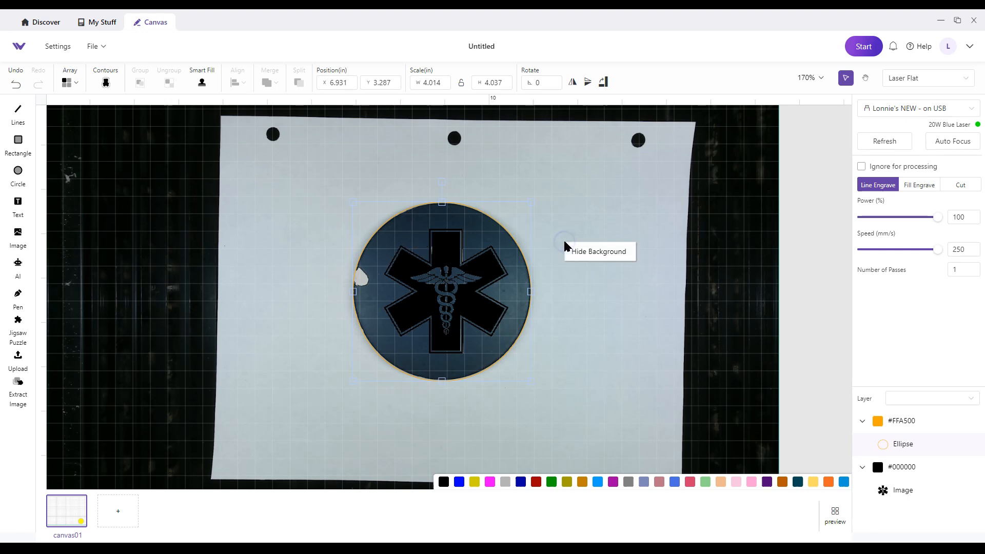
pyautogui.click(589, 252)
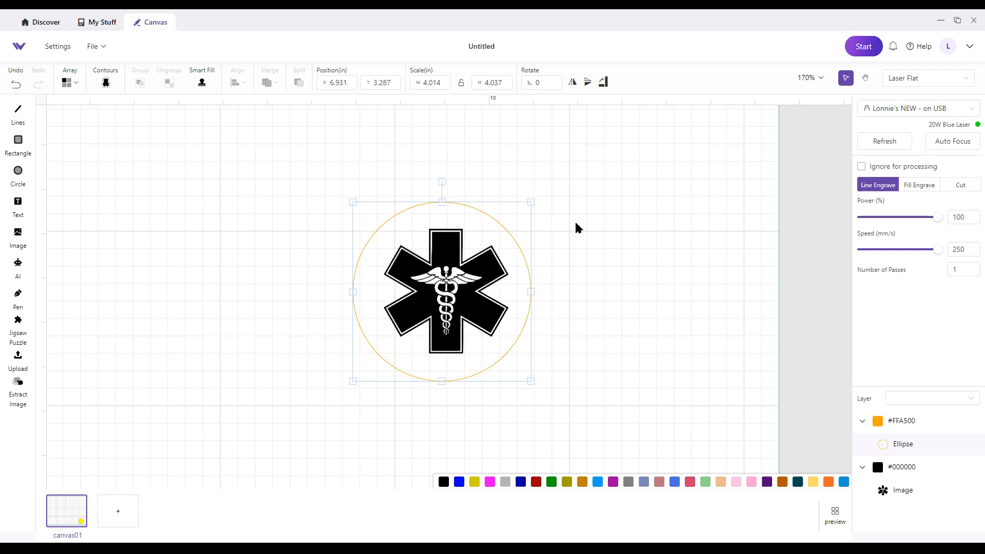
pyautogui.rightClick(577, 224)
pyautogui.click(590, 235)
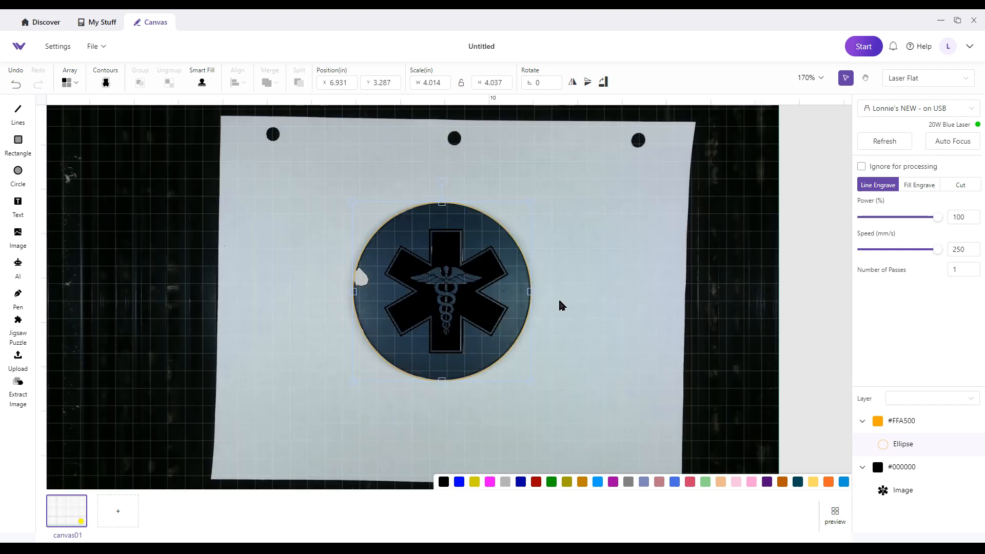
# Step: Centre the star image horizontally and vertically within the ellipse around the coaster by aligning both objects to centre and middle
pyautogui.moveTo(295, 166); pyautogui.dragTo(589, 408)
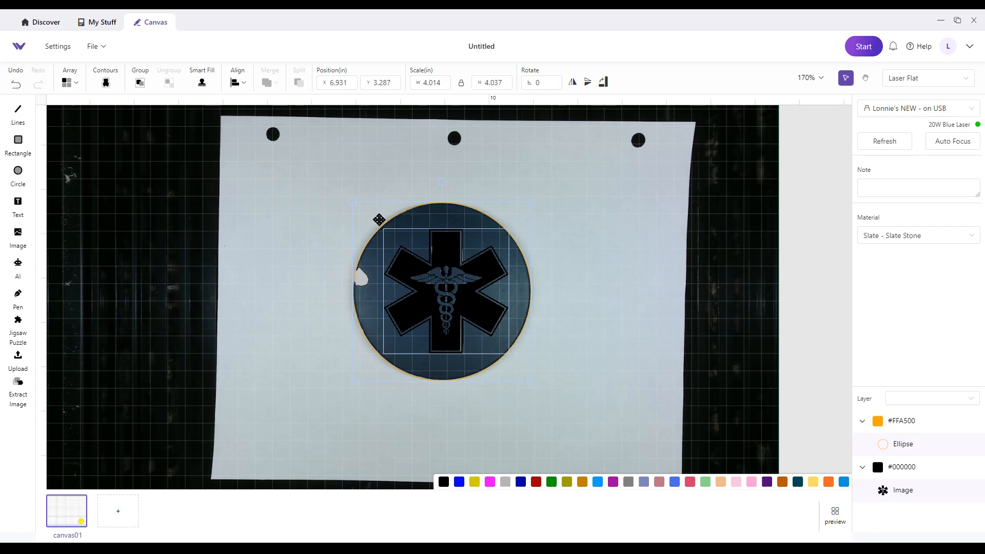
pyautogui.click(237, 83)
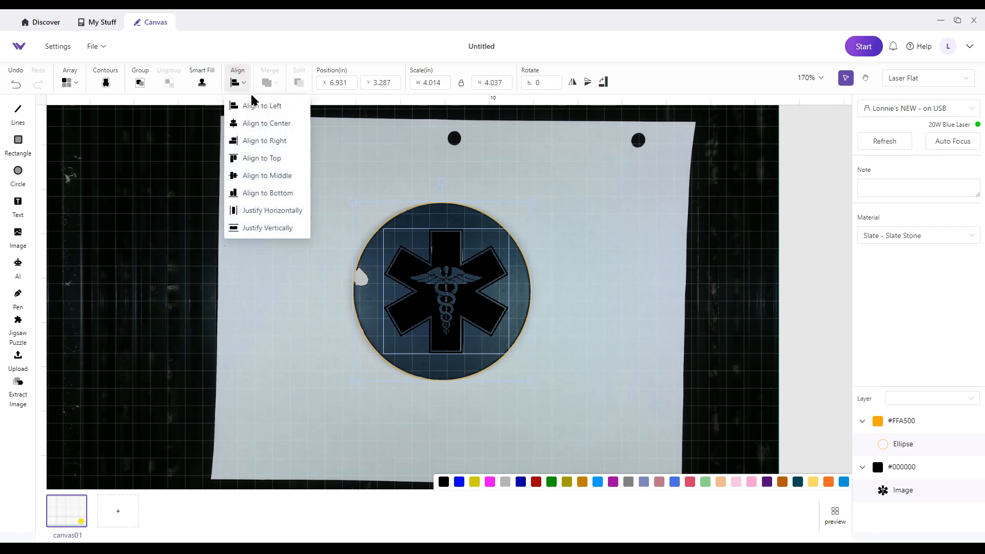
pyautogui.click(272, 128)
pyautogui.click(238, 82)
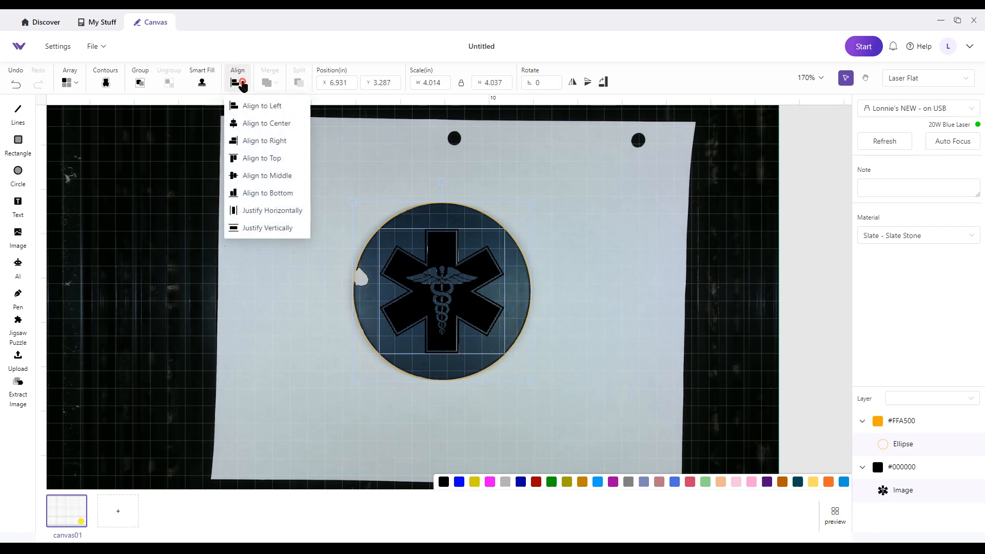
pyautogui.click(272, 179)
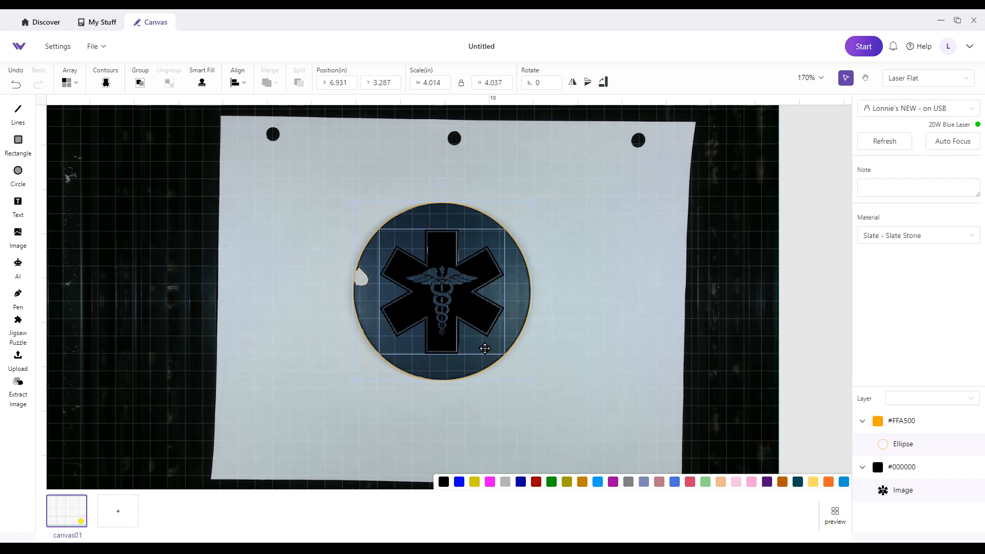
pyautogui.click(626, 336)
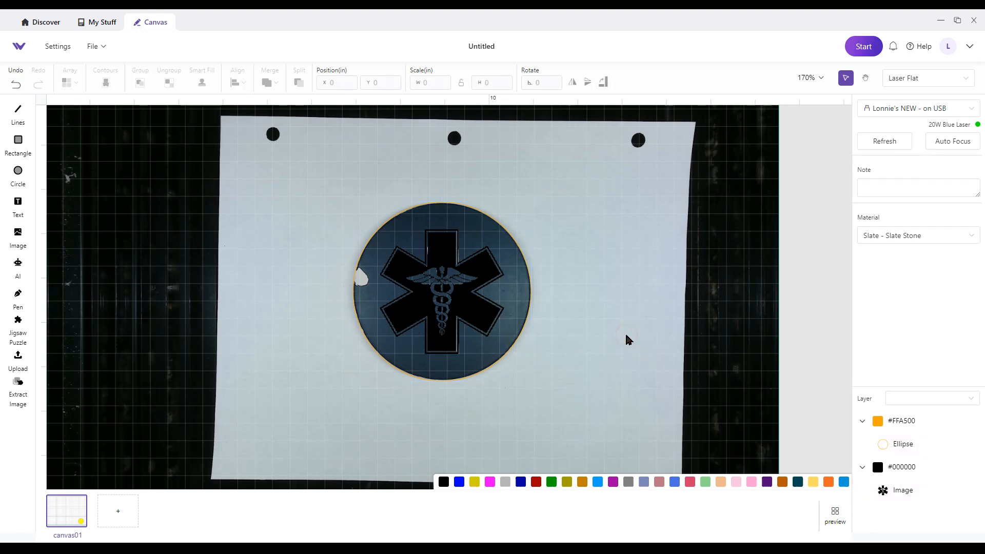
# Step: Set the ellipse to be ignored for processing and send the star engraving job to the laser
pyautogui.click(530, 290)
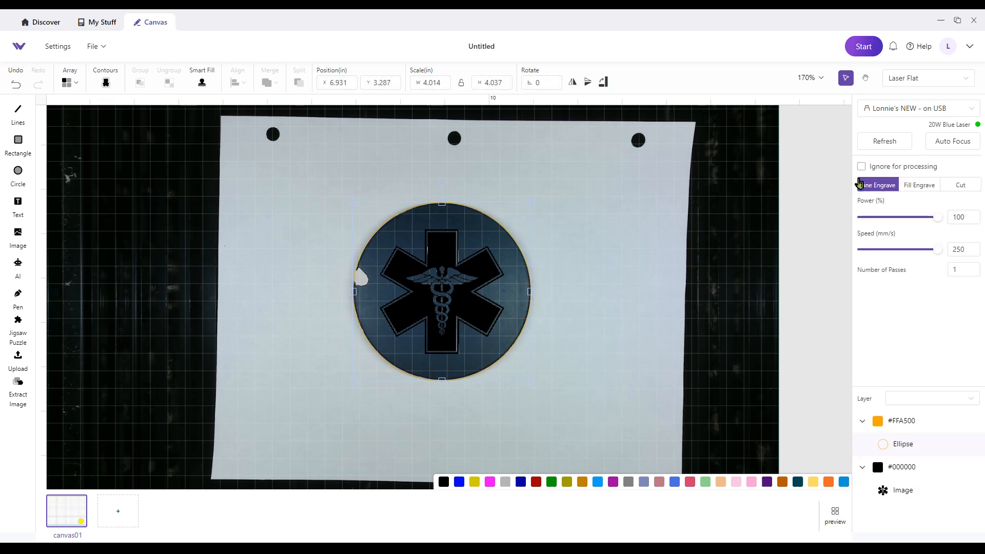
pyautogui.click(861, 167)
pyautogui.click(864, 47)
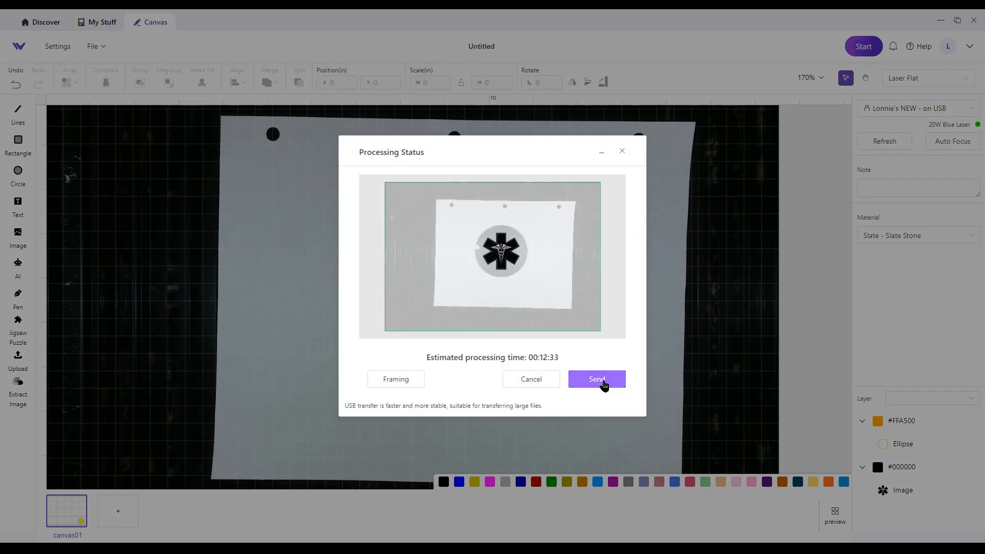
pyautogui.click(594, 383)
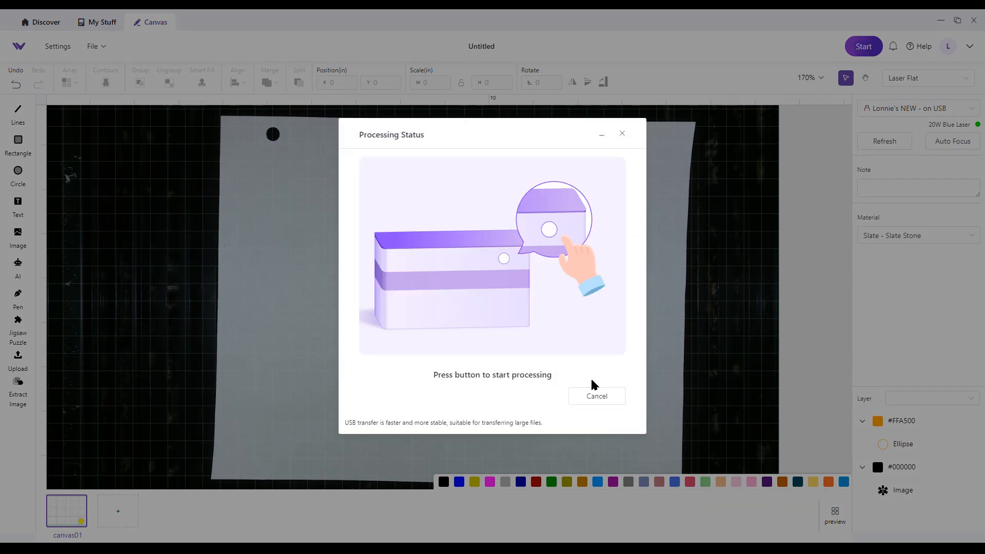